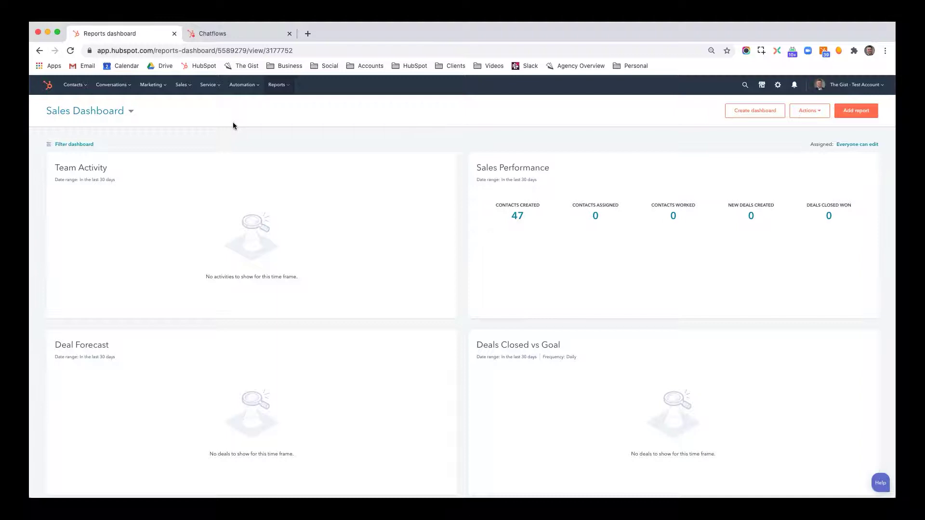
# Go to the Chatflows tab, load the Conversations > Chatflows list, and start a new chatflow.
pyautogui.click(209, 33)
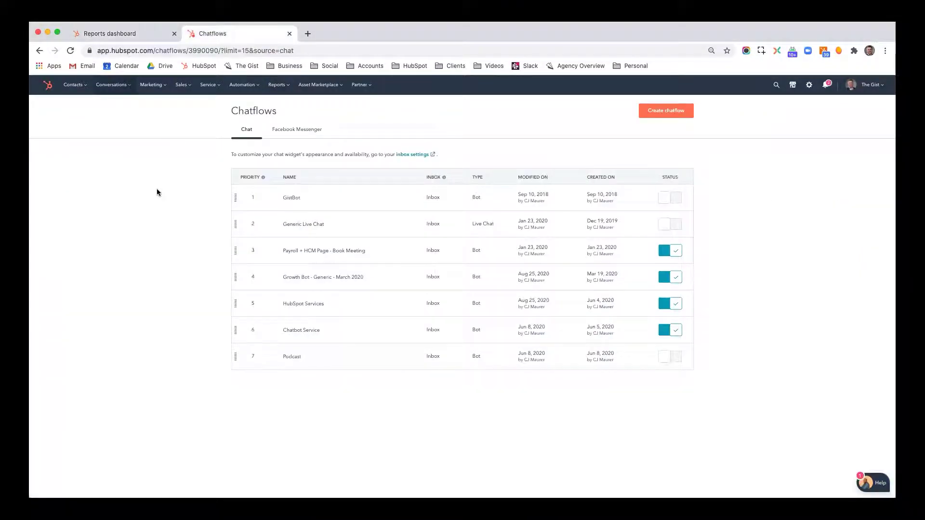
pyautogui.moveTo(123, 91)
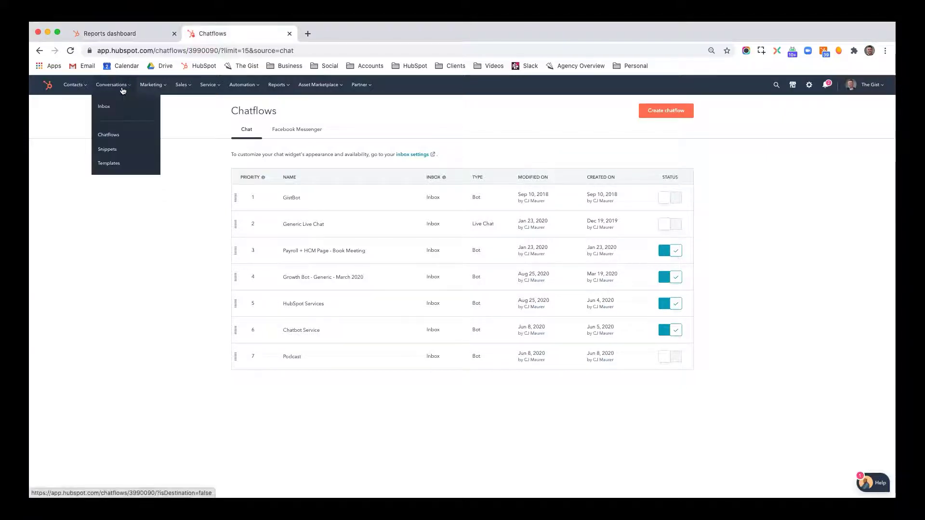
pyautogui.click(108, 135)
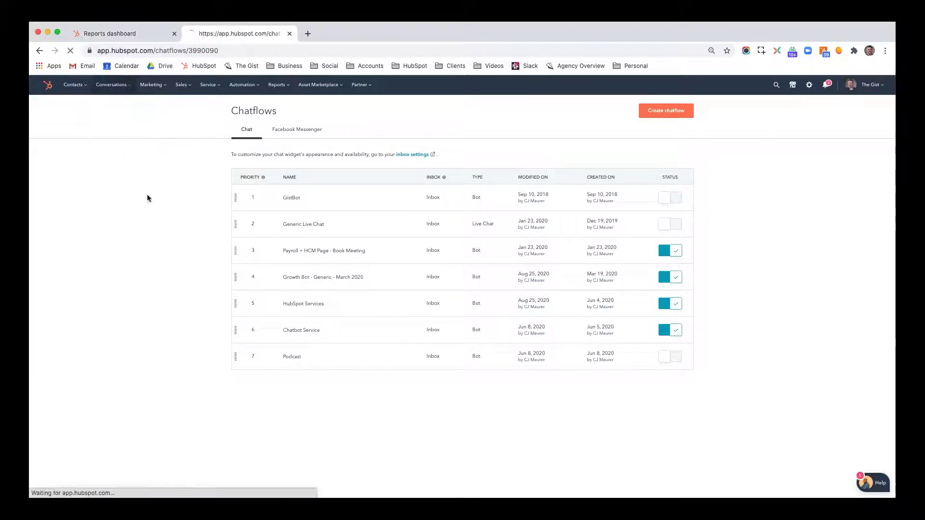
pyautogui.moveTo(309, 194)
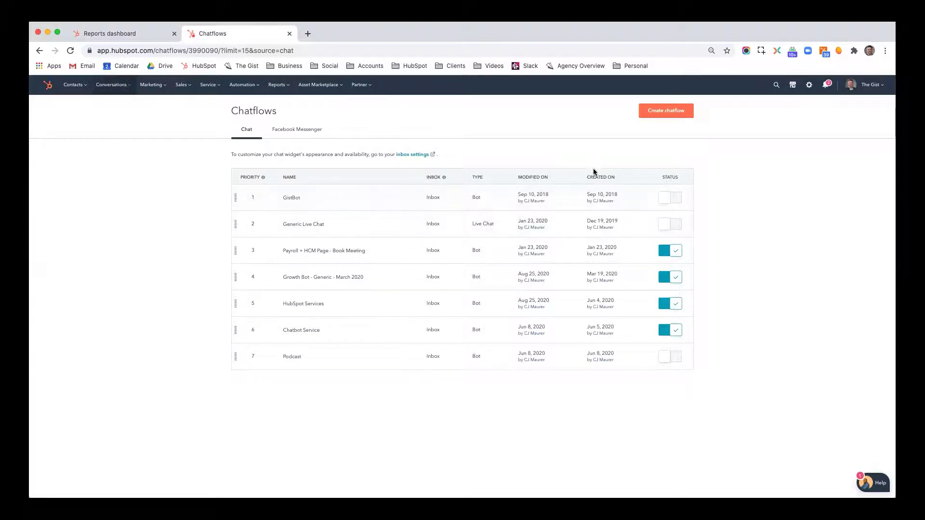
pyautogui.click(658, 114)
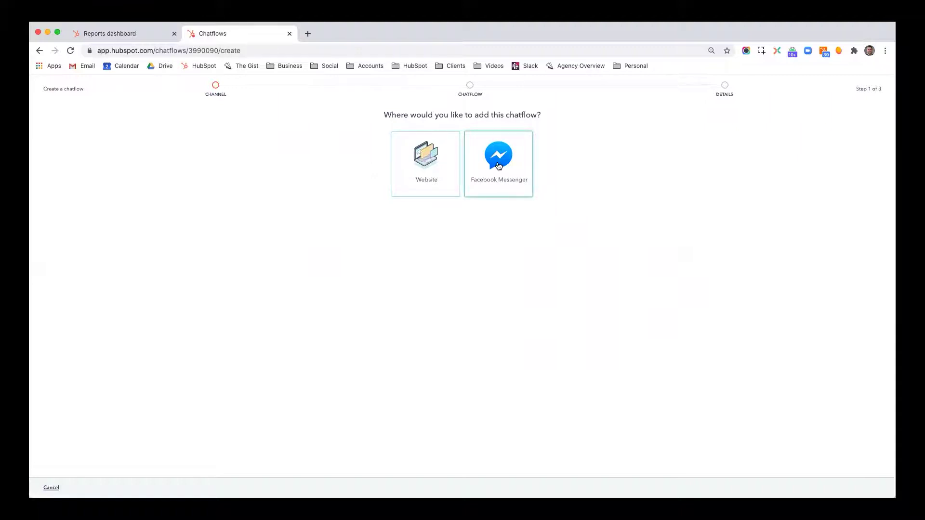
# Put the new chatflow on the Website and continue with the Live chat template.
pyautogui.click(447, 168)
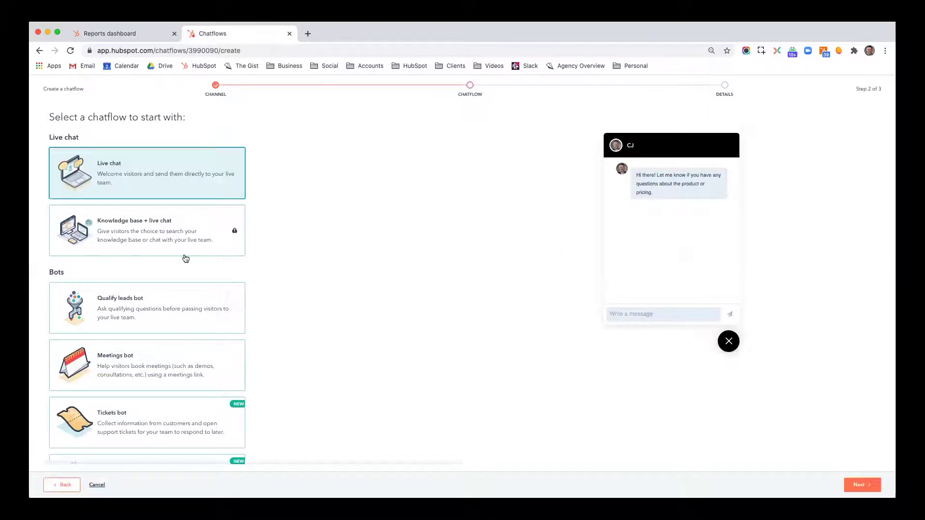
pyautogui.moveTo(132, 233)
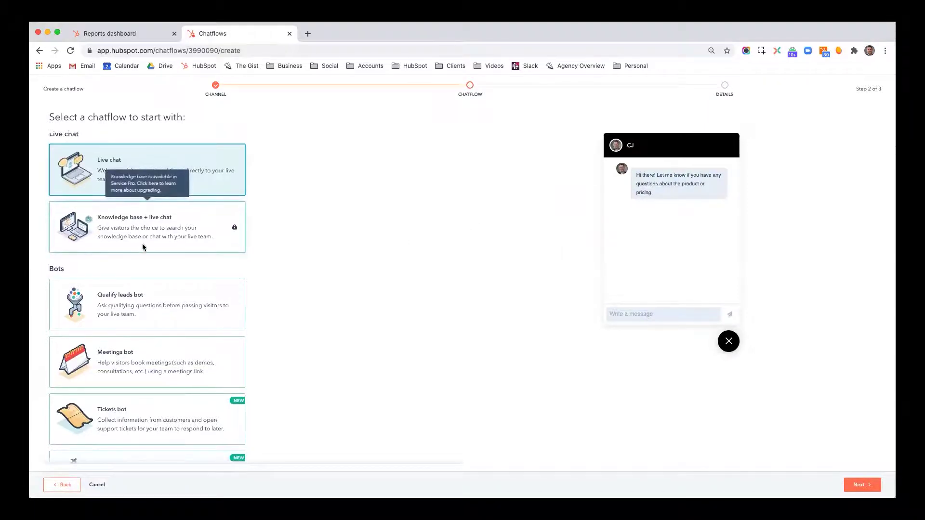
pyautogui.scroll(-3, 139, 251)
pyautogui.scroll(3, 146, 294)
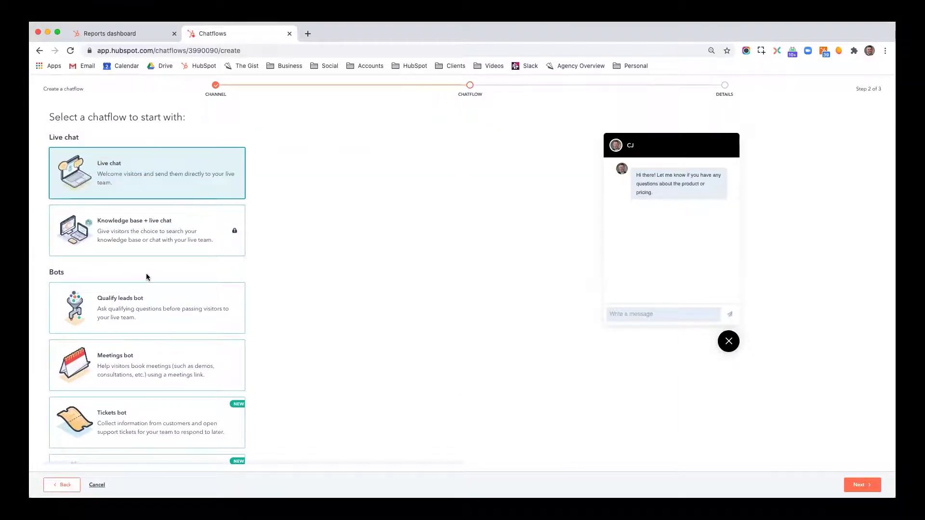
pyautogui.scroll(-1, 146, 277)
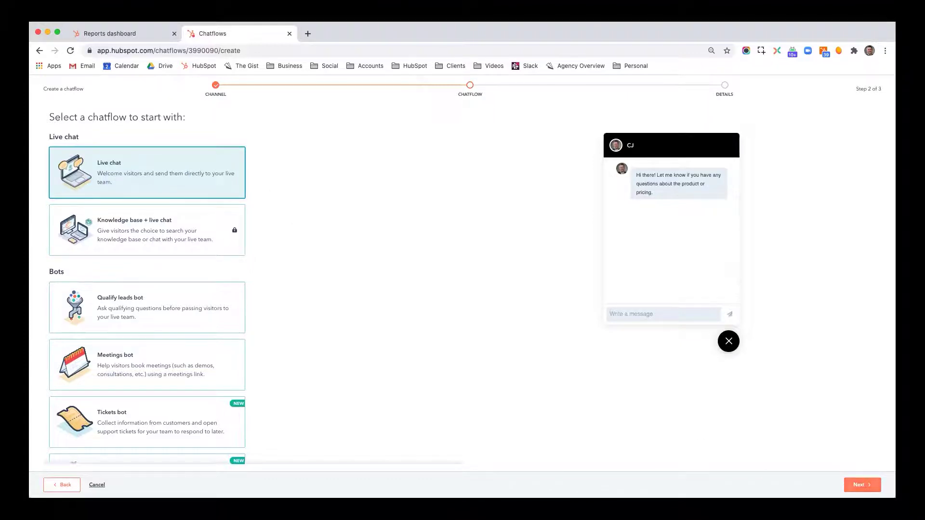
pyautogui.press('Return')
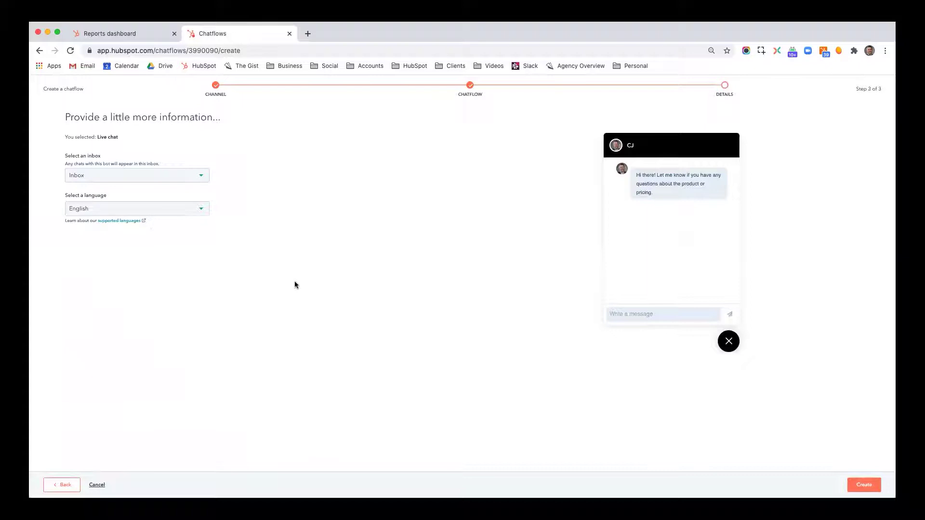
# Route the live chat chatflow's conversations to Inbox in English and create it.
pyautogui.click(200, 179)
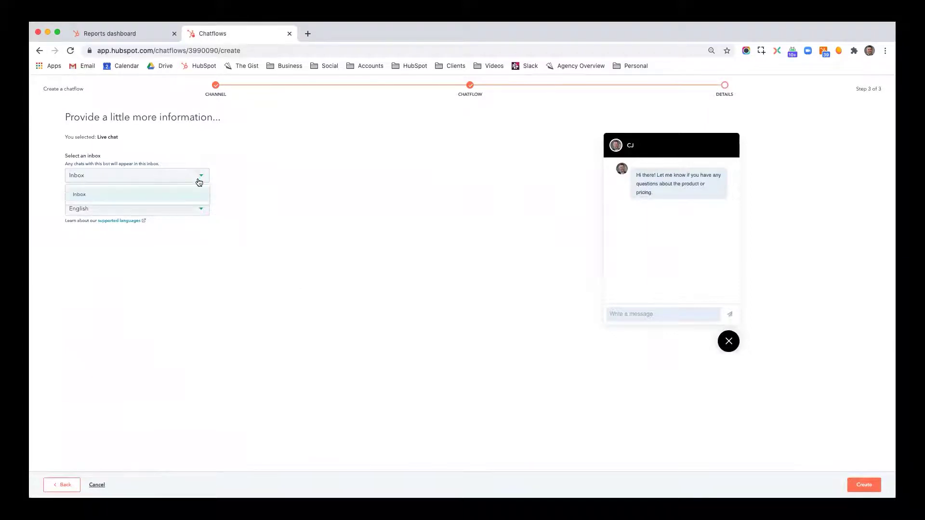
pyautogui.click(193, 195)
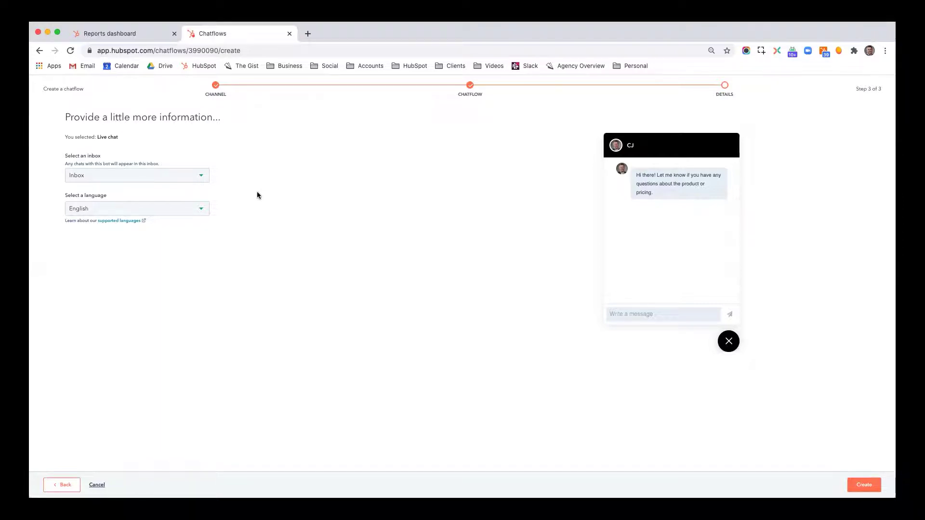
pyautogui.click(864, 485)
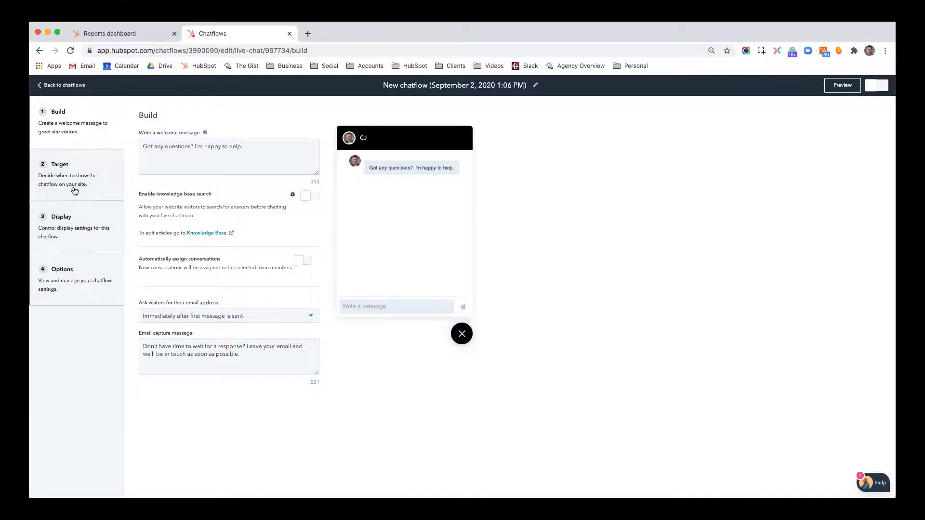
# In Display settings, compare launcher-only and auto-open behaviours, then keep the welcome message prompt.
pyautogui.click(79, 228)
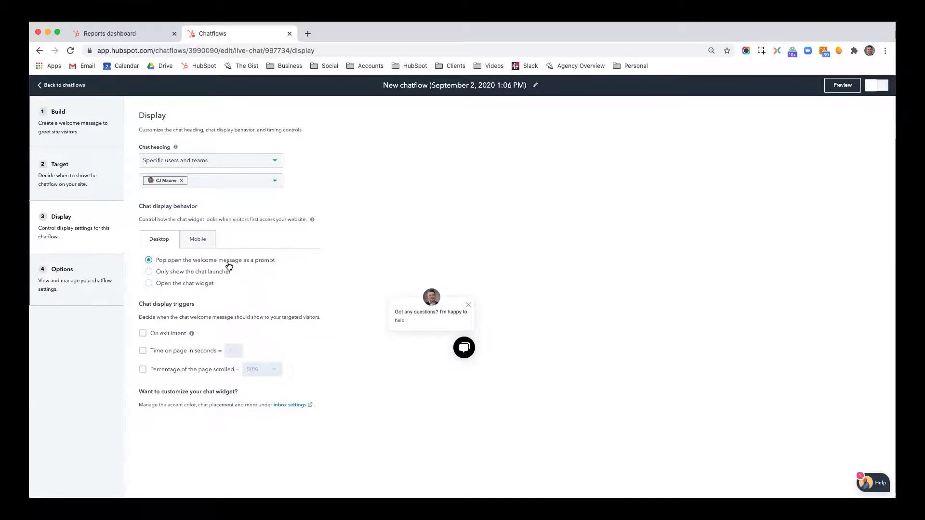
pyautogui.click(149, 272)
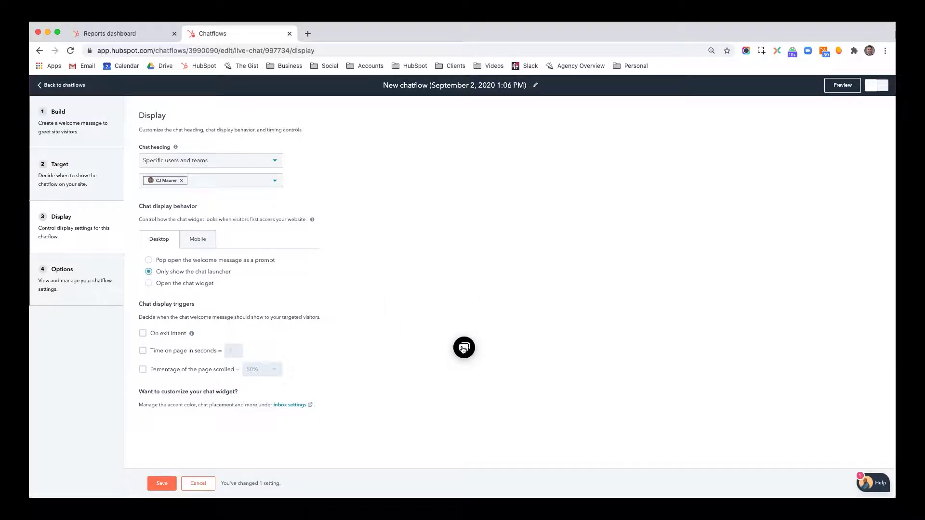
pyautogui.click(149, 283)
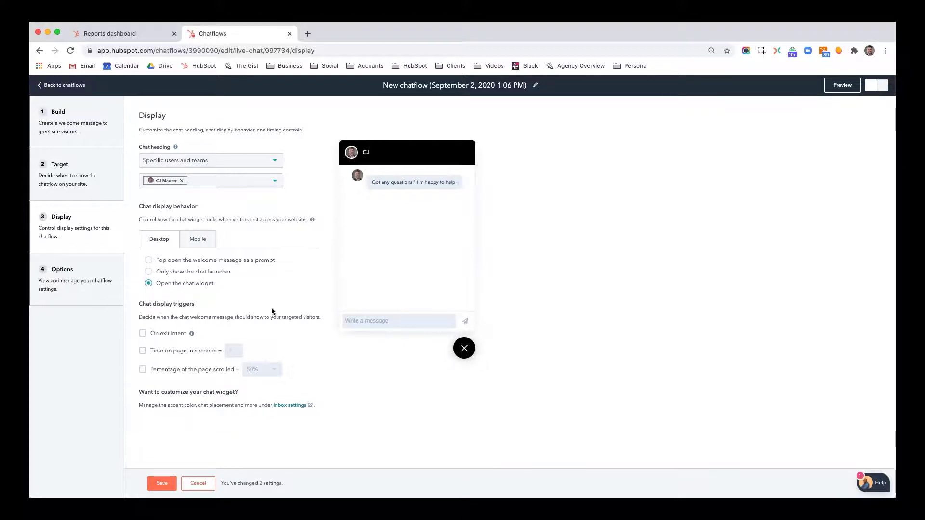
pyautogui.click(148, 260)
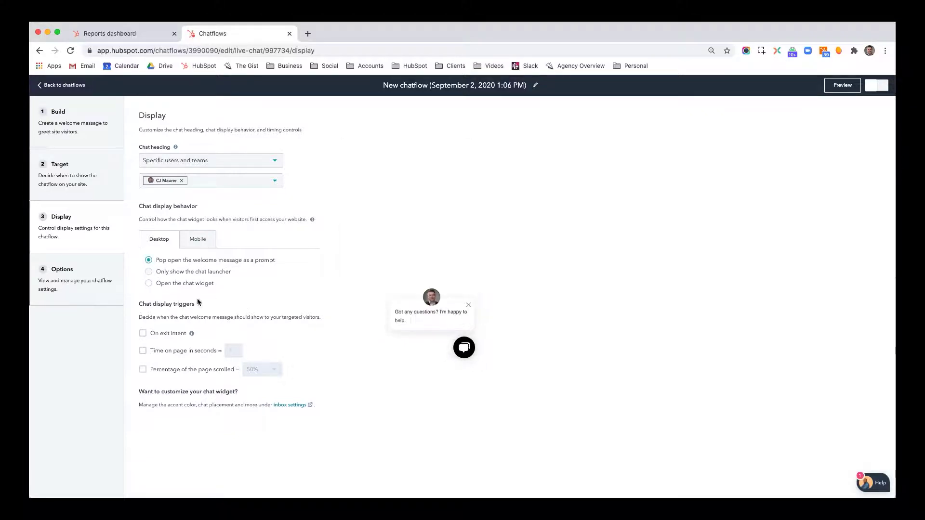
pyautogui.click(148, 284)
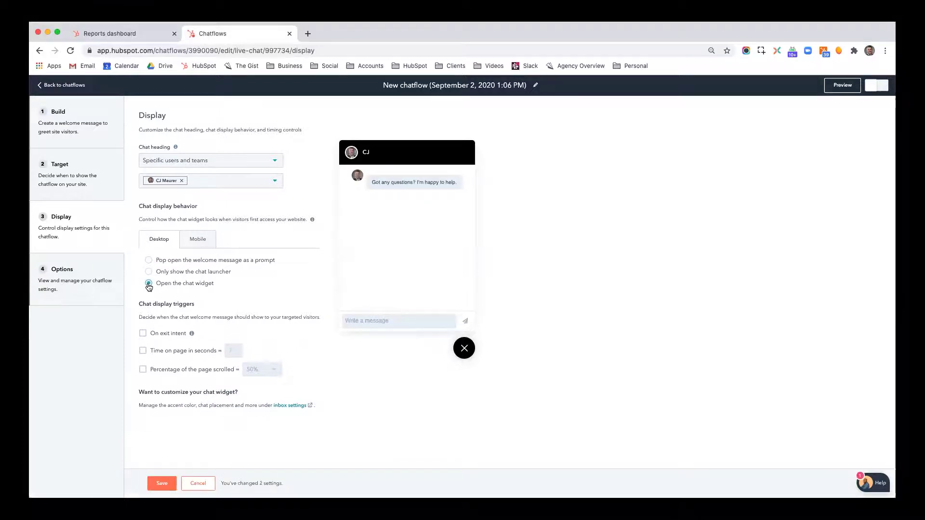
pyautogui.click(149, 271)
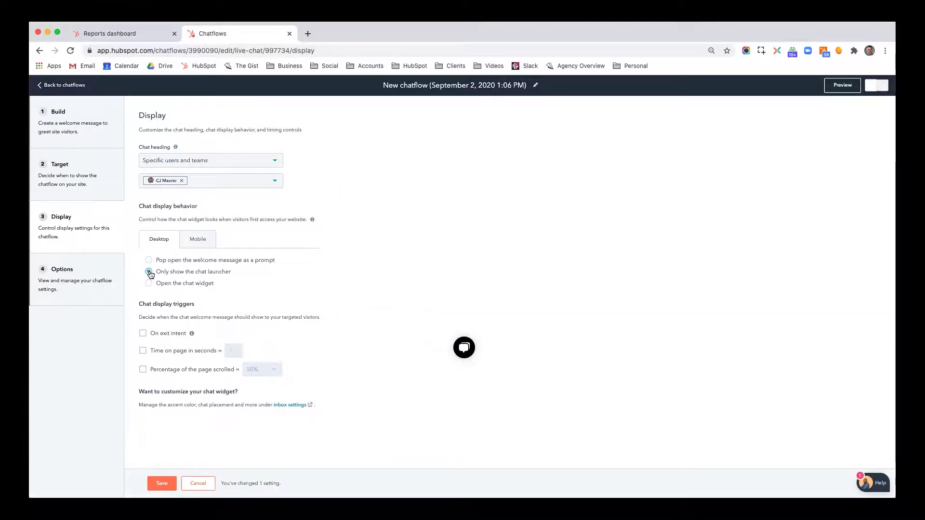
pyautogui.click(149, 260)
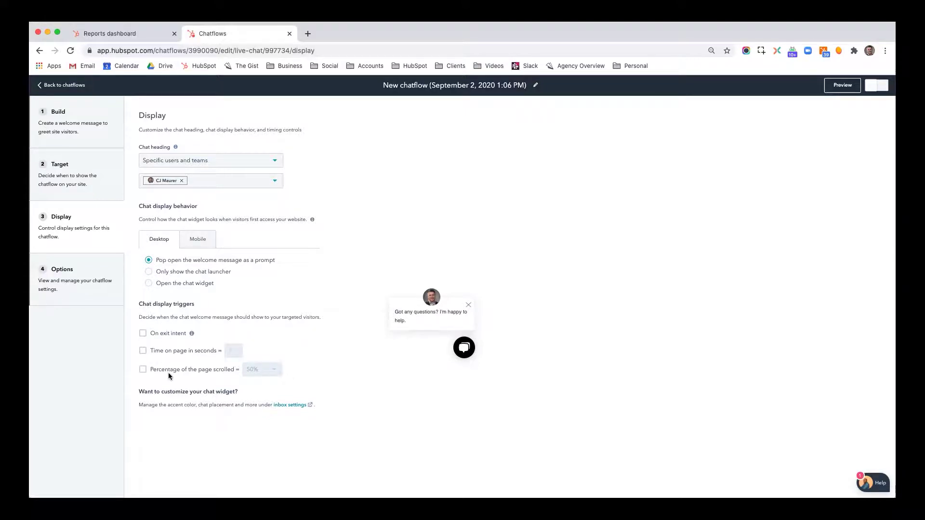
# Trigger the welcome message after 3 seconds on page and at 50% scrolled, not on exit intent.
pyautogui.click(144, 333)
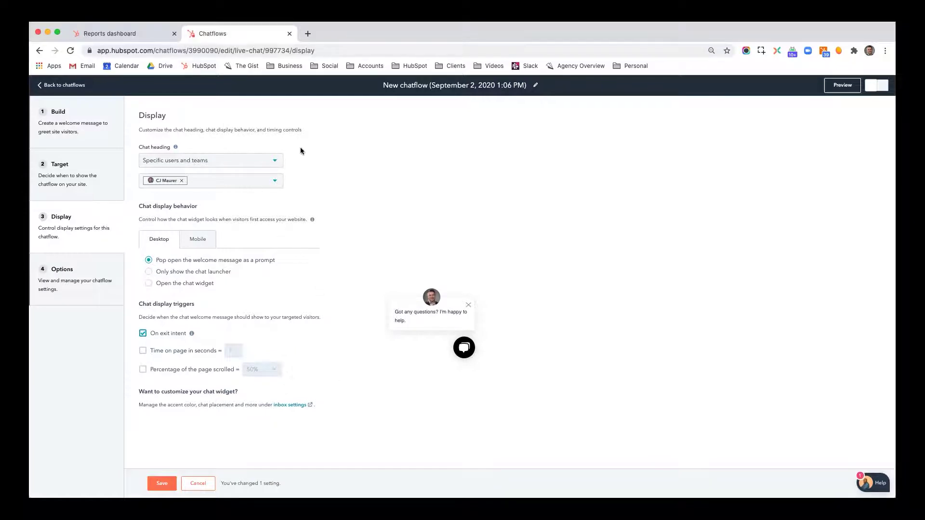
pyautogui.click(144, 352)
pyautogui.click(144, 371)
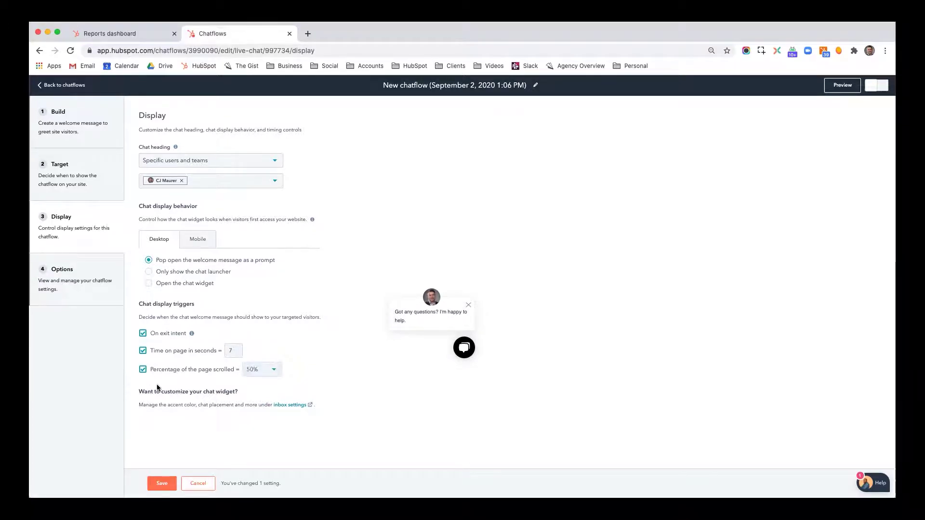
pyautogui.click(142, 335)
pyautogui.doubleClick(230, 353)
pyautogui.write('3')
pyautogui.click(329, 363)
pyautogui.click(264, 164)
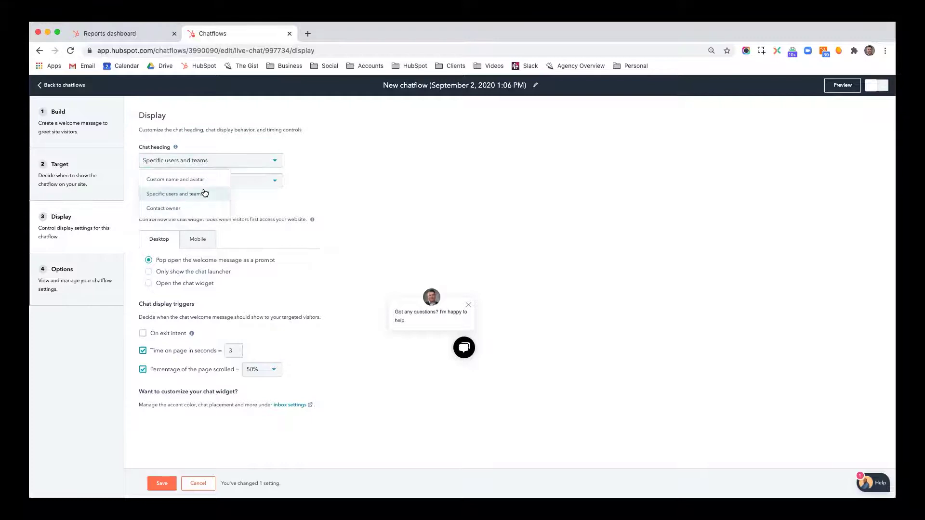
pyautogui.click(202, 208)
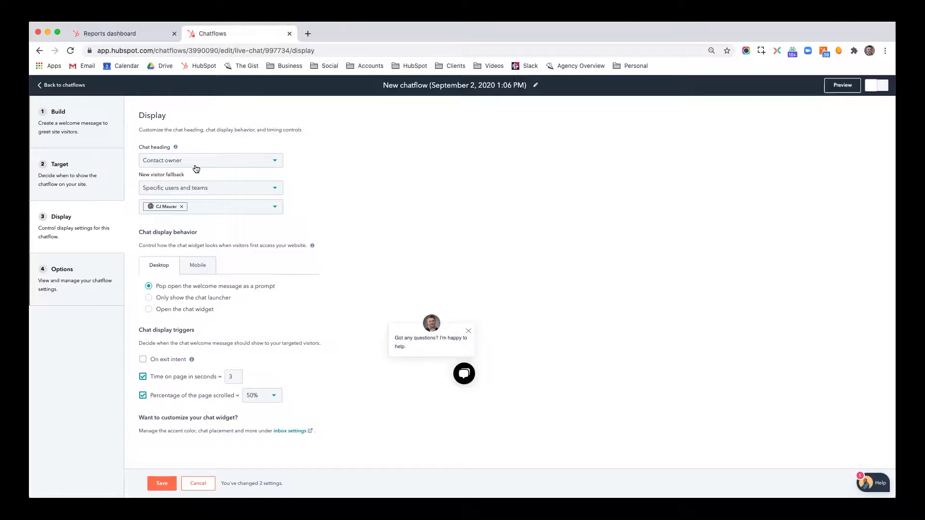
pyautogui.click(215, 188)
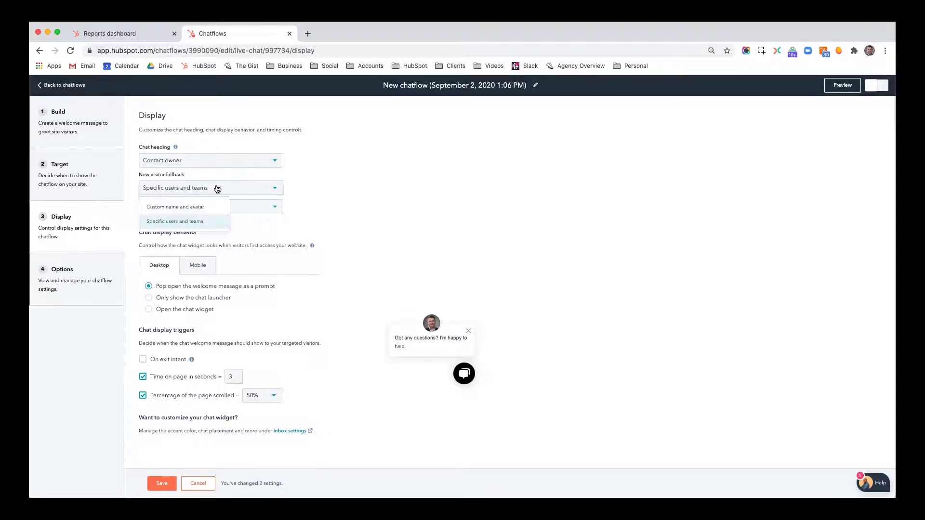
pyautogui.click(363, 189)
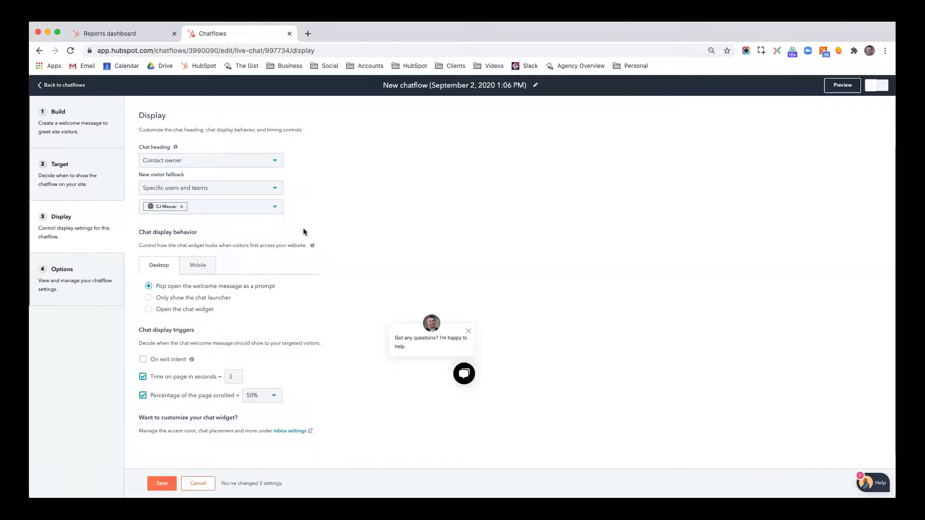
# Replace the welcome message's second sentence with 'We're ready to chat with you live'.
pyautogui.click(91, 125)
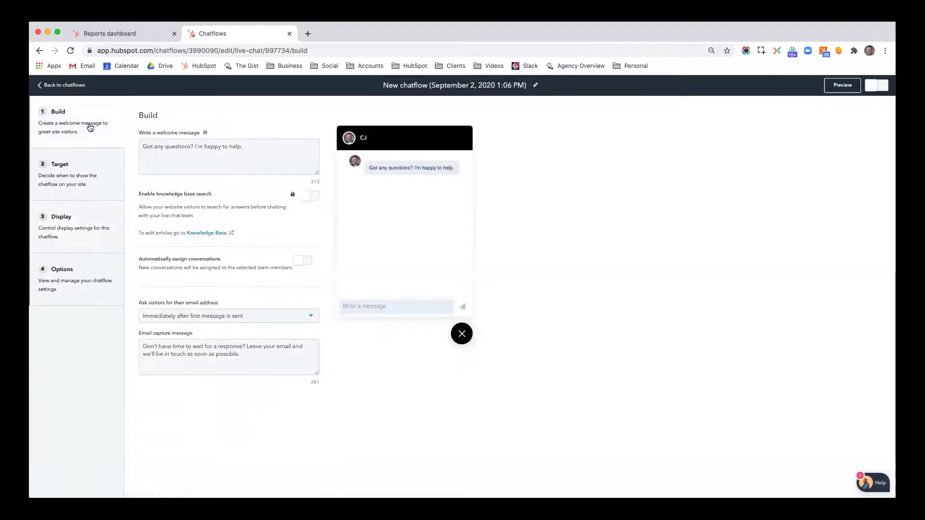
pyautogui.moveTo(251, 146); pyautogui.dragTo(138, 152)
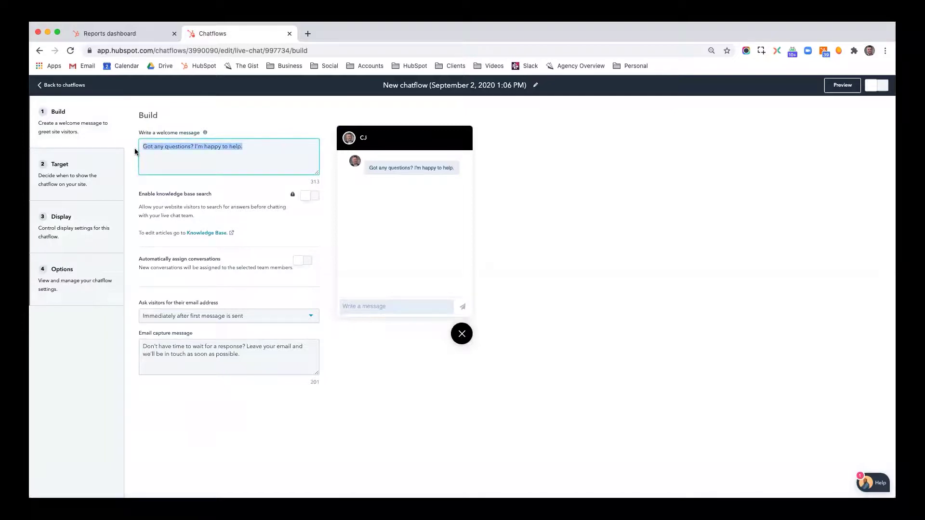
pyautogui.moveTo(243, 146); pyautogui.dragTo(195, 145)
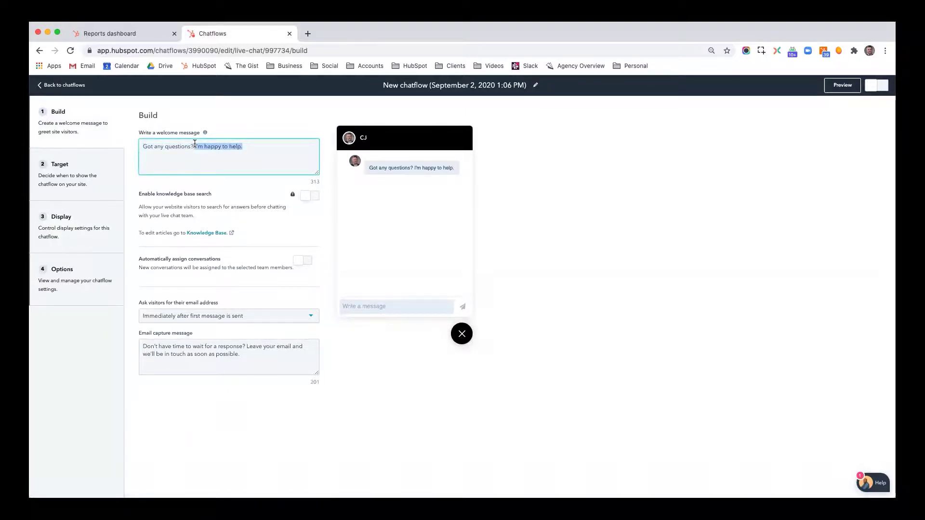
pyautogui.write("We're rea")
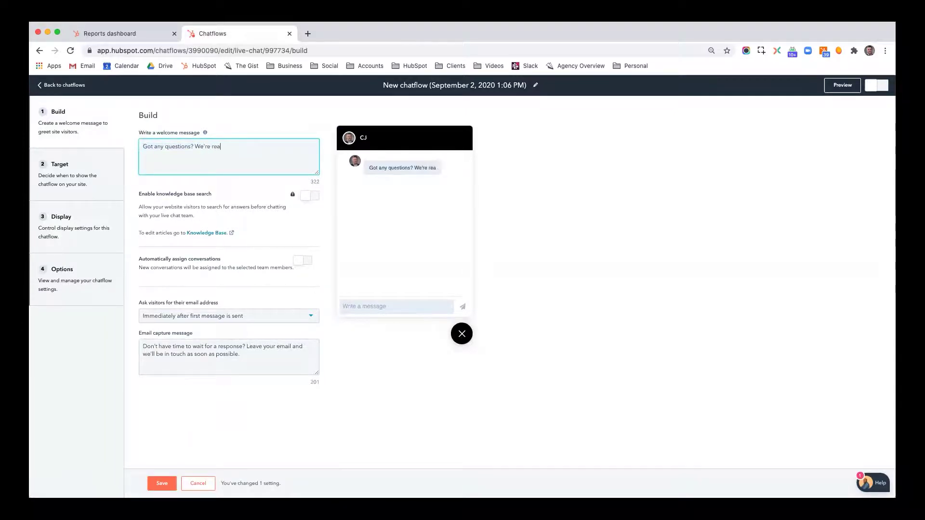
pyautogui.write('dy to chat with you live.')
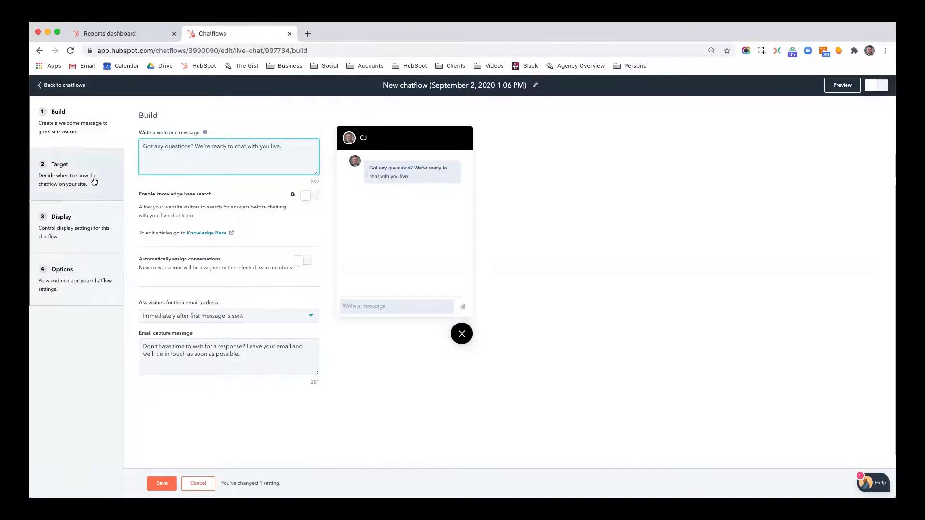
pyautogui.click(88, 181)
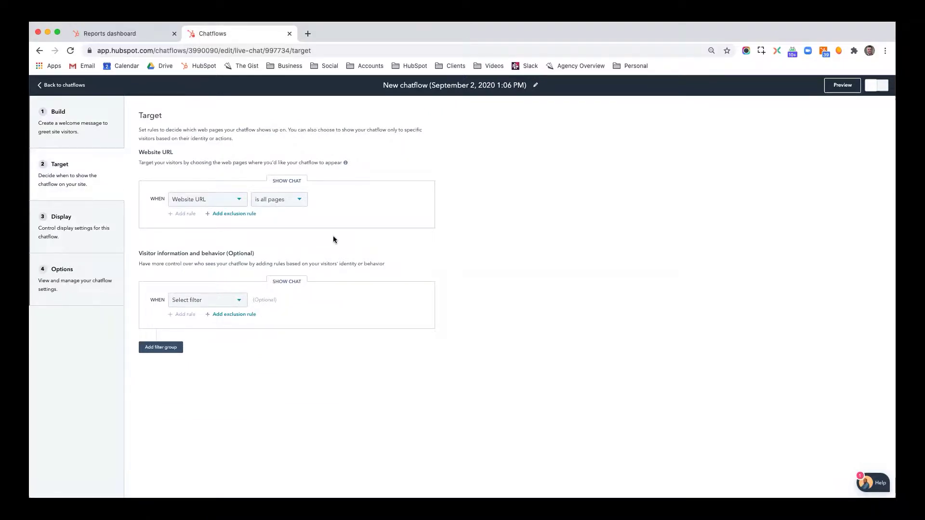
# Try the 'is' Website URL rule, then set it back to 'is all pages'.
pyautogui.click(275, 200)
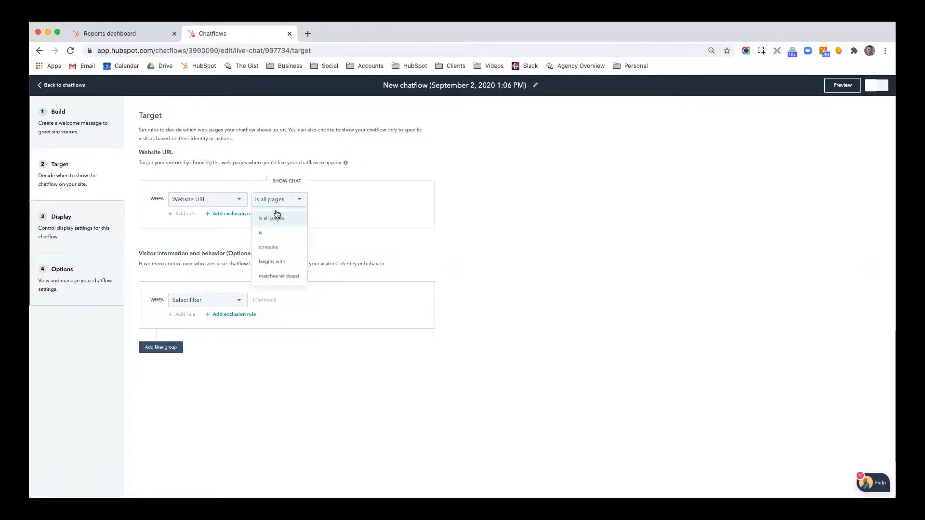
pyautogui.click(279, 233)
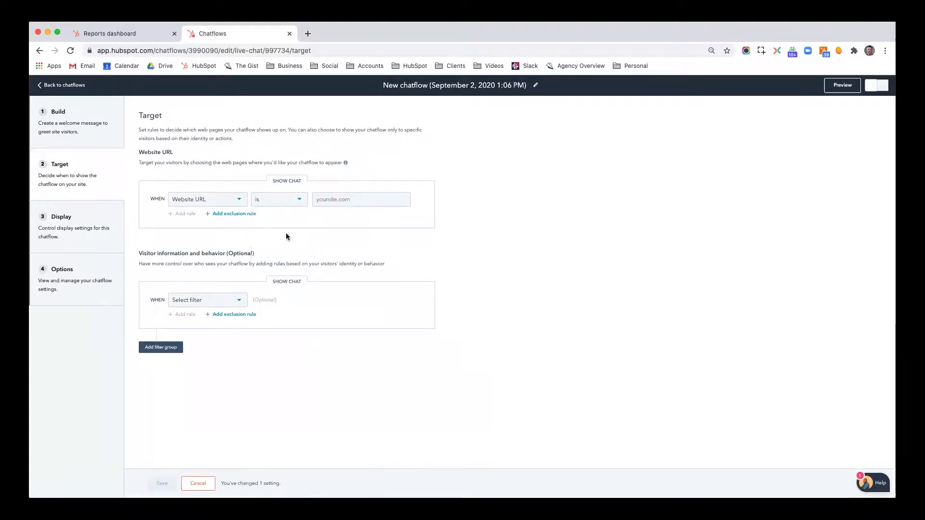
pyautogui.click(331, 199)
pyautogui.click(386, 166)
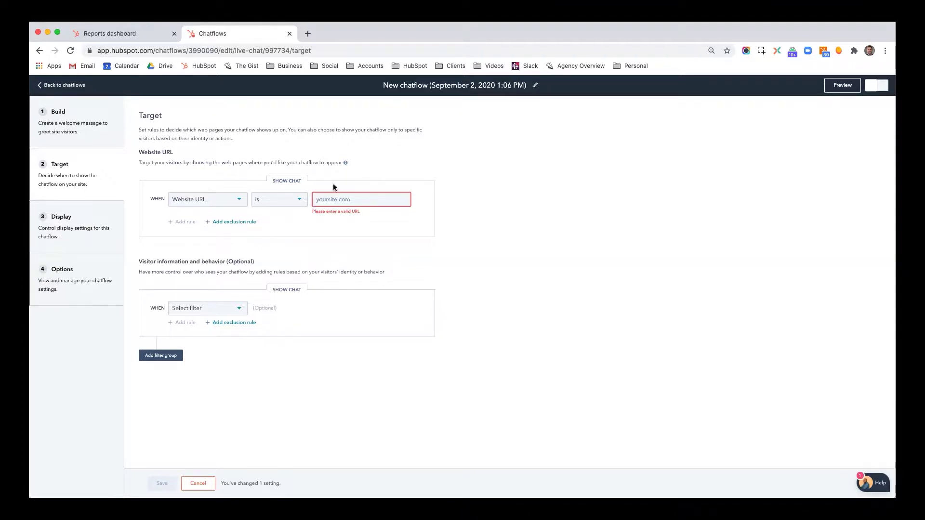
pyautogui.click(287, 200)
pyautogui.click(277, 215)
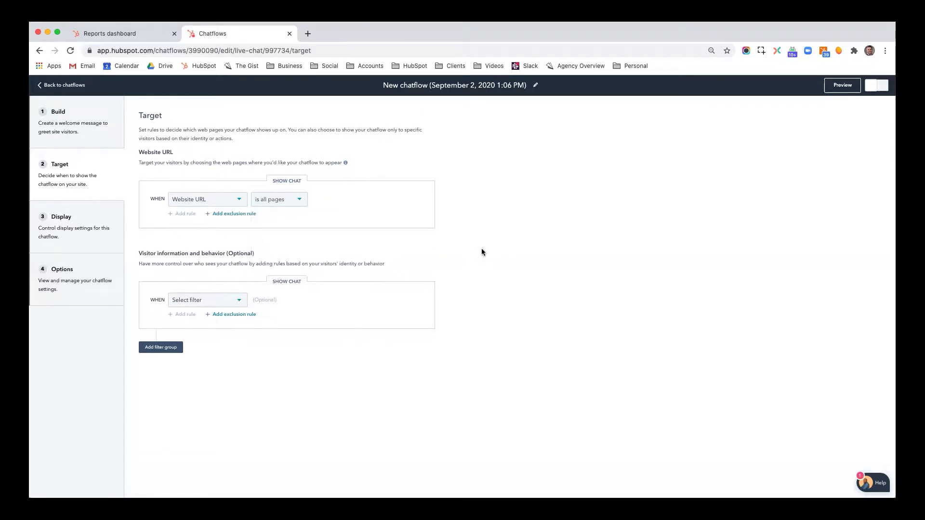
# Add a hide-chat exclusion rule, then delete it without entering a URL.
pyautogui.click(241, 214)
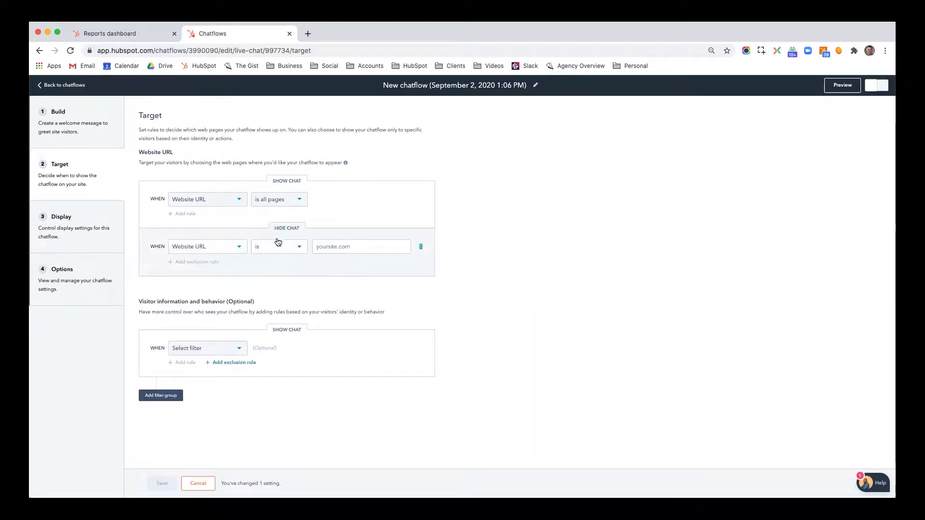
pyautogui.click(351, 246)
pyautogui.click(490, 244)
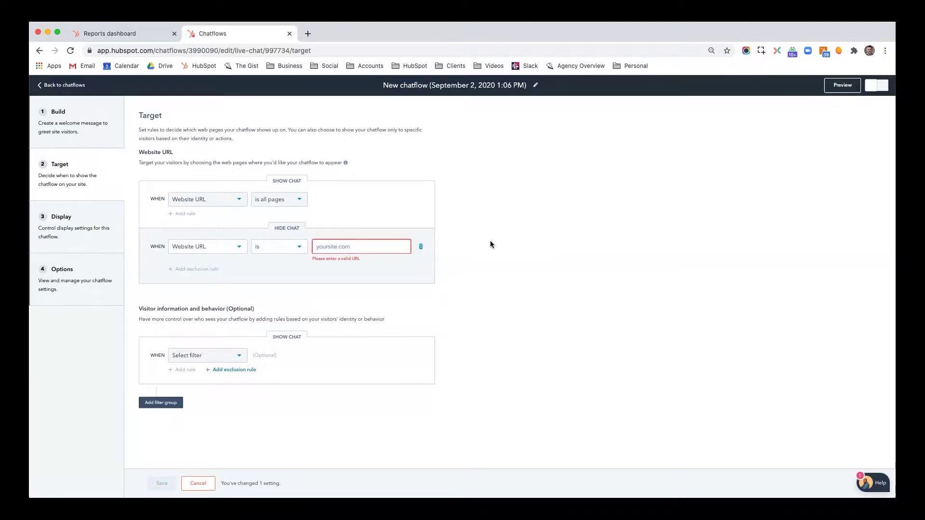
pyautogui.click(421, 247)
# Browse the visitor information filters without choosing one, then return to Display.
pyautogui.click(222, 303)
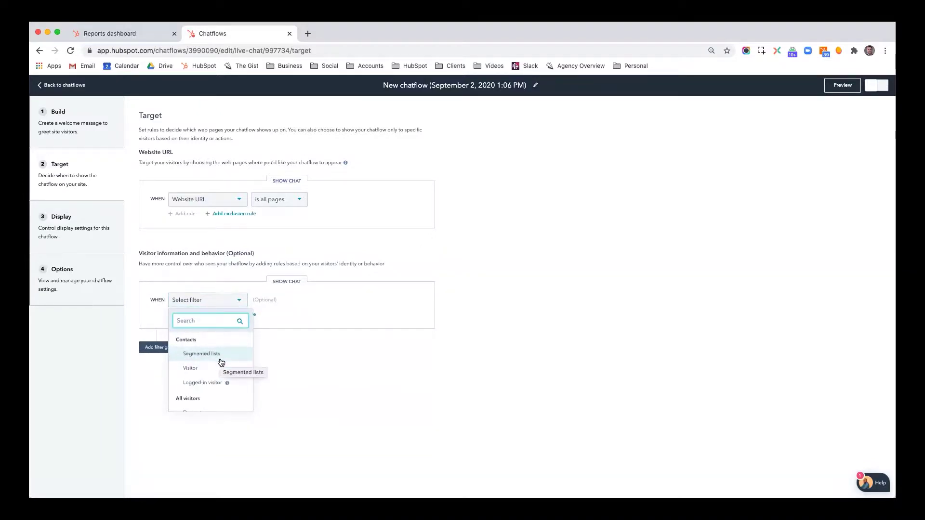
pyautogui.scroll(-5, 221, 361)
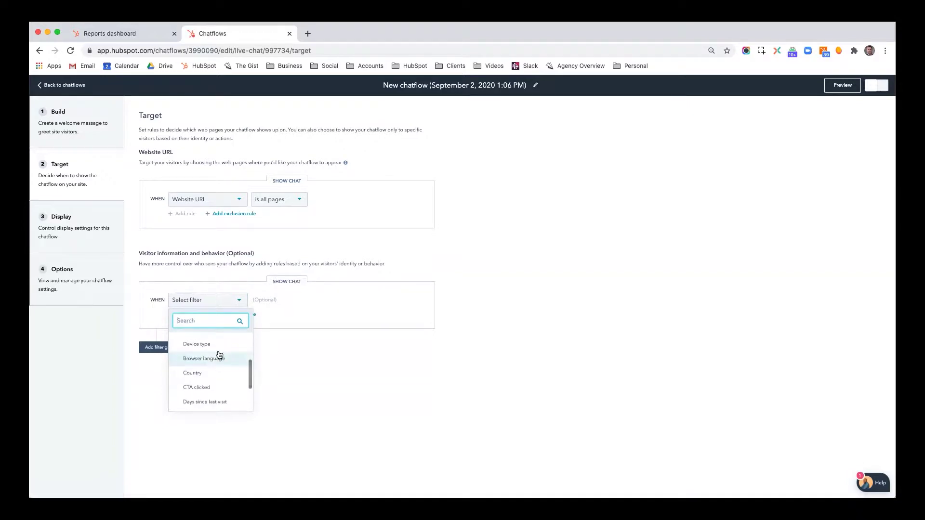
pyautogui.click(325, 393)
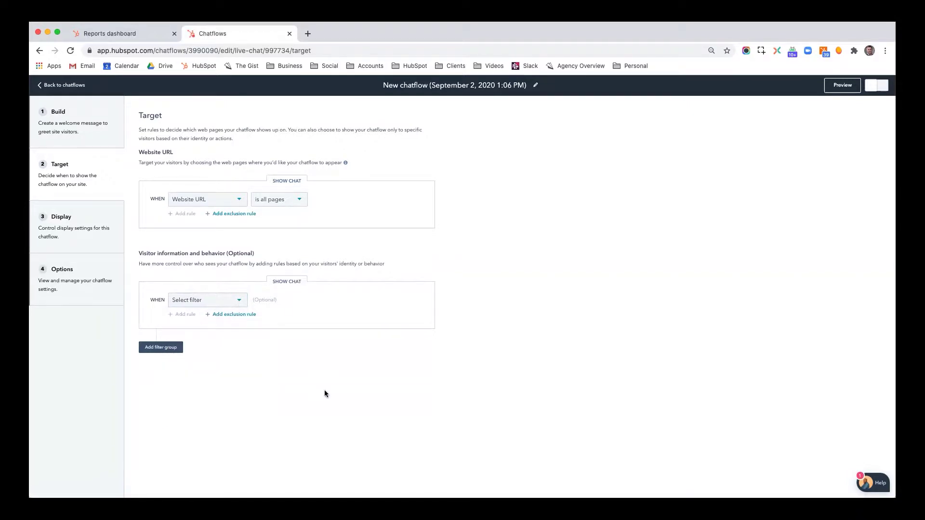
pyautogui.click(73, 234)
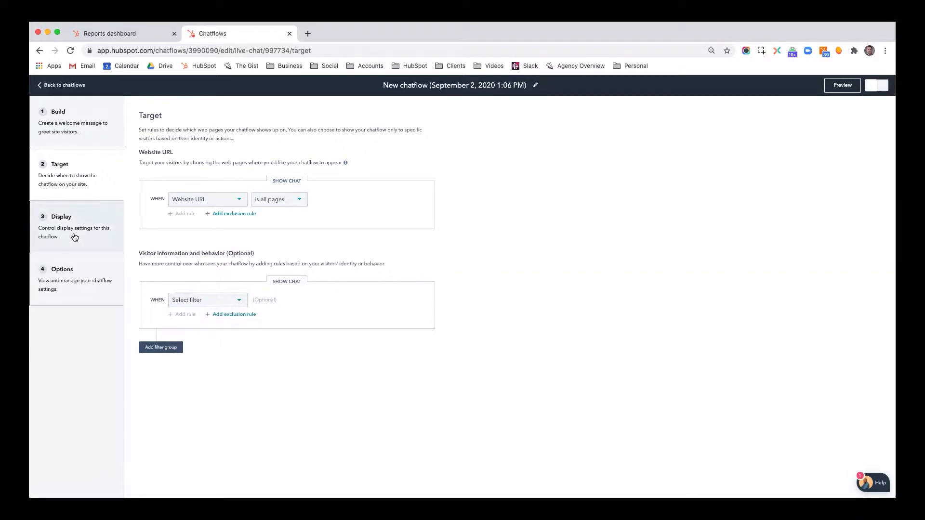
# Show the chatflow's Options step and launch the chat widget preview.
pyautogui.click(81, 280)
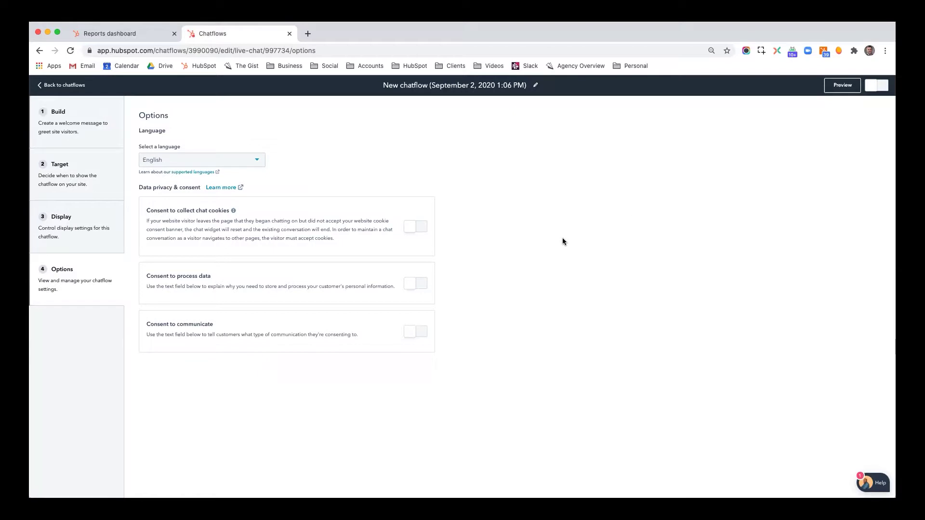
pyautogui.click(841, 87)
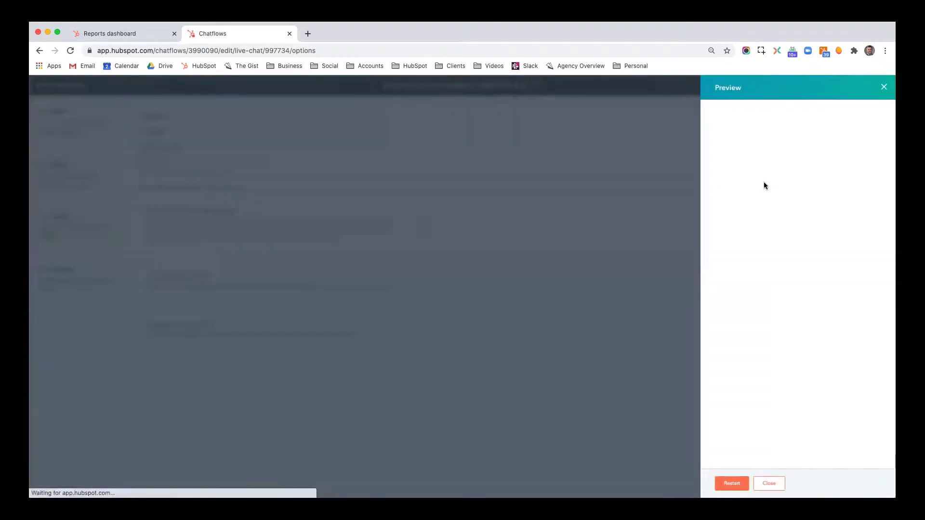
# Test the preview's message field, close the preview, and switch the chatflow on.
pyautogui.click(763, 287)
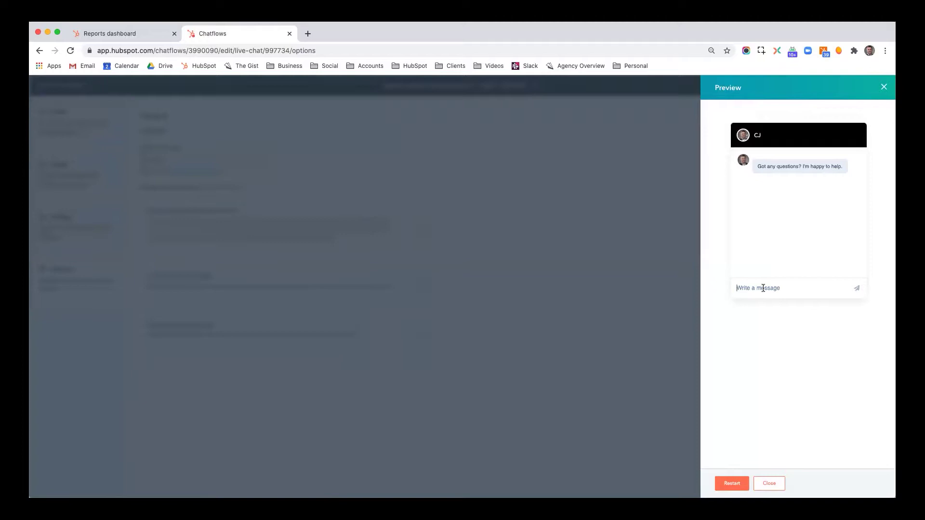
pyautogui.click(767, 483)
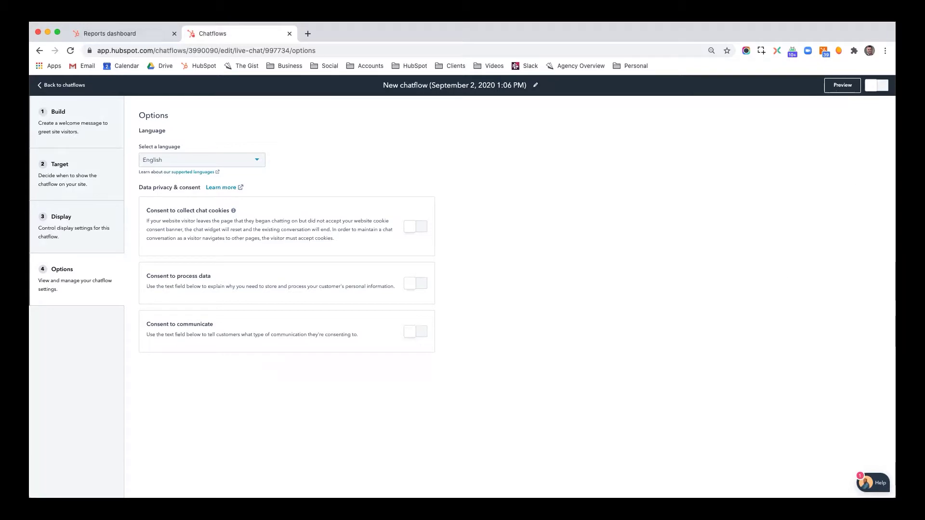
pyautogui.click(878, 86)
# Select the switched-on chatflow's title, then leave it unedited so the existing title stays.
pyautogui.click(477, 86)
pyautogui.click(510, 143)
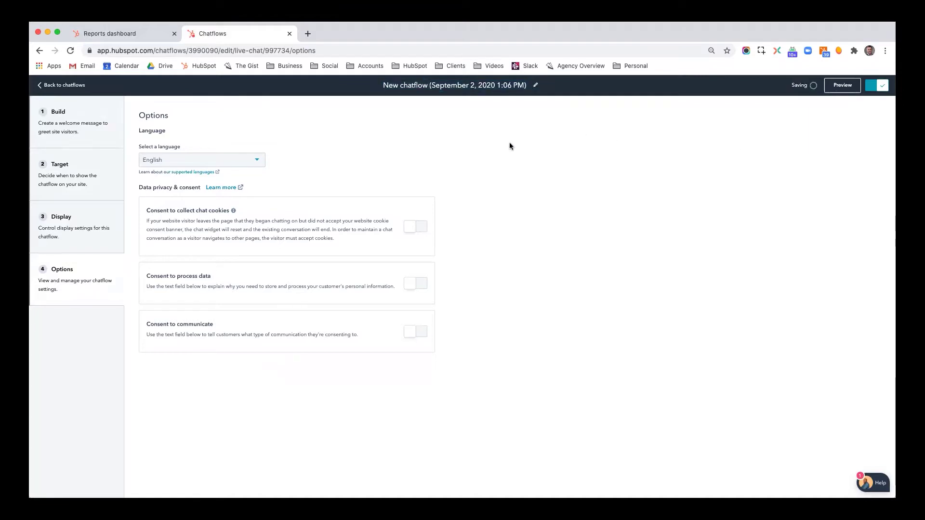